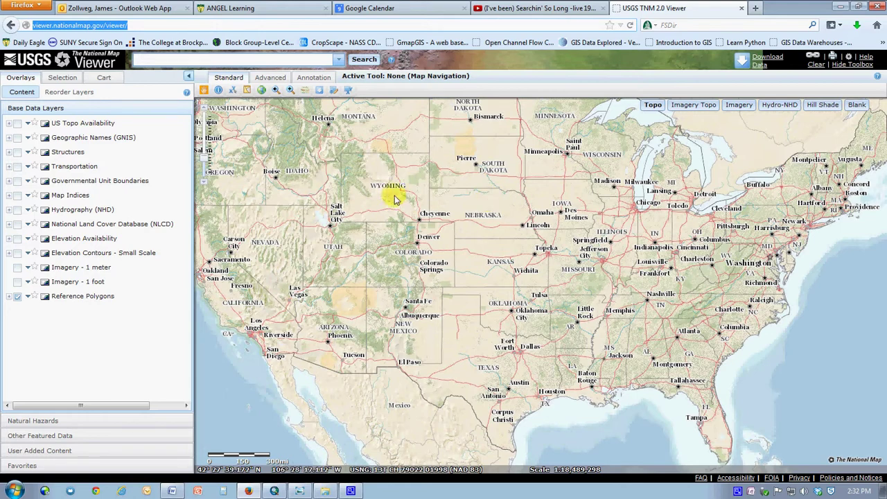
Box-zoom from western New York to Brockport, Hilton and Spencerport, then activate Download Data.
click(291, 92)
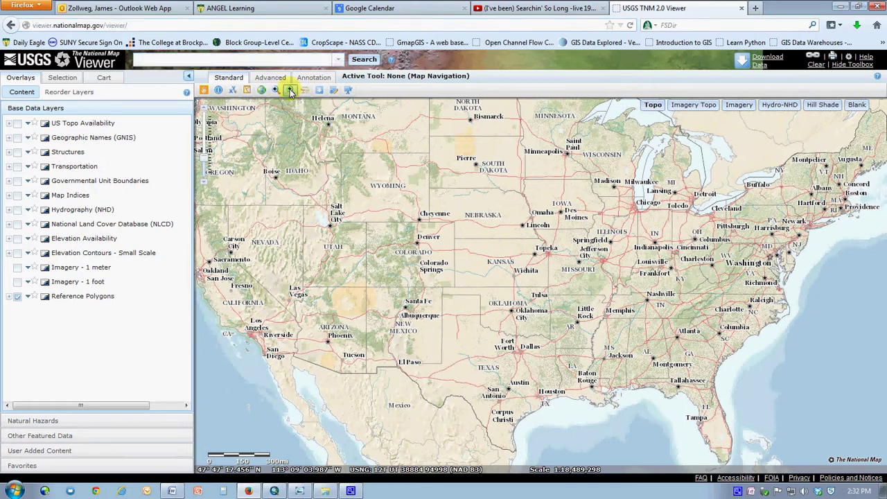
drag(747, 173, 781, 207)
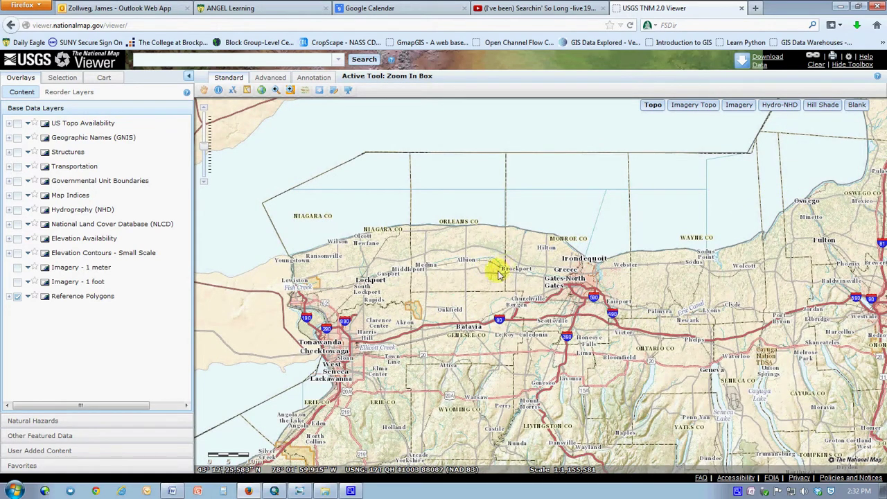
drag(439, 215, 610, 334)
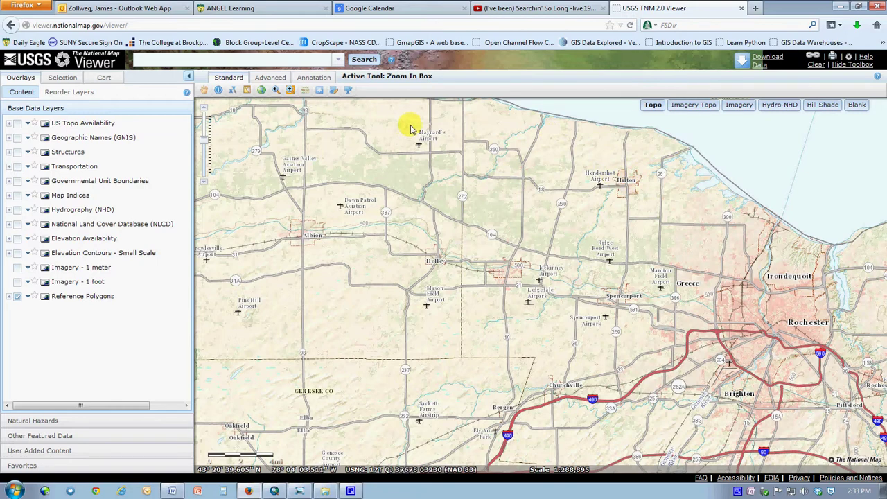
mouse_move(435, 123)
mouse_down()
mouse_move(537, 256)
mouse_move(622, 324)
mouse_move(679, 317)
mouse_move(723, 323)
mouse_move(724, 331)
mouse_move(721, 313)
mouse_move(712, 320)
mouse_up()
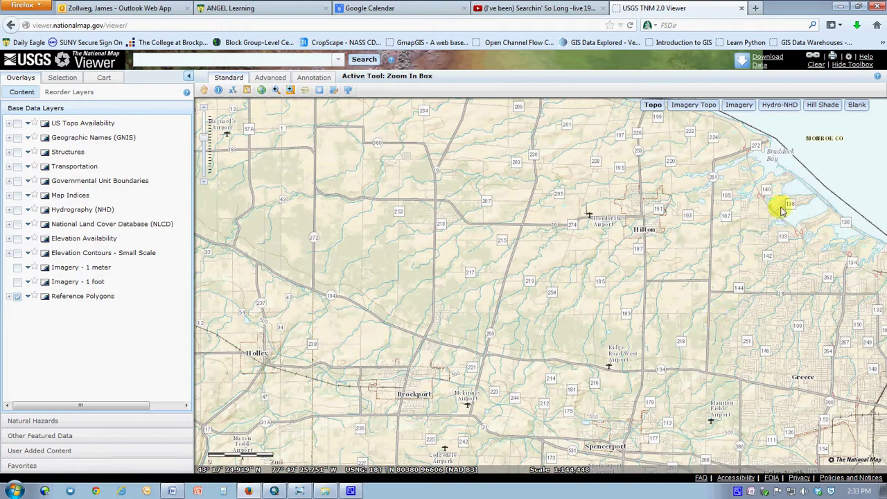
click(744, 62)
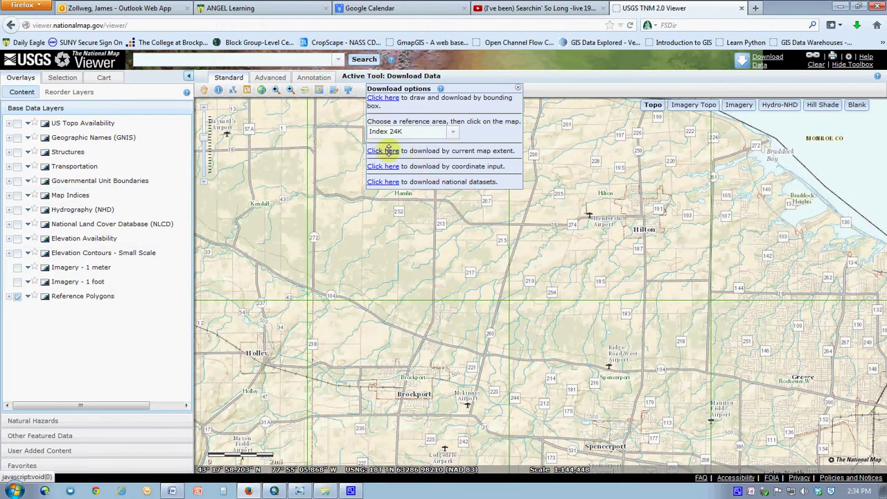
Request the list of downloadable data for the current map extent around Brockport.
click(388, 150)
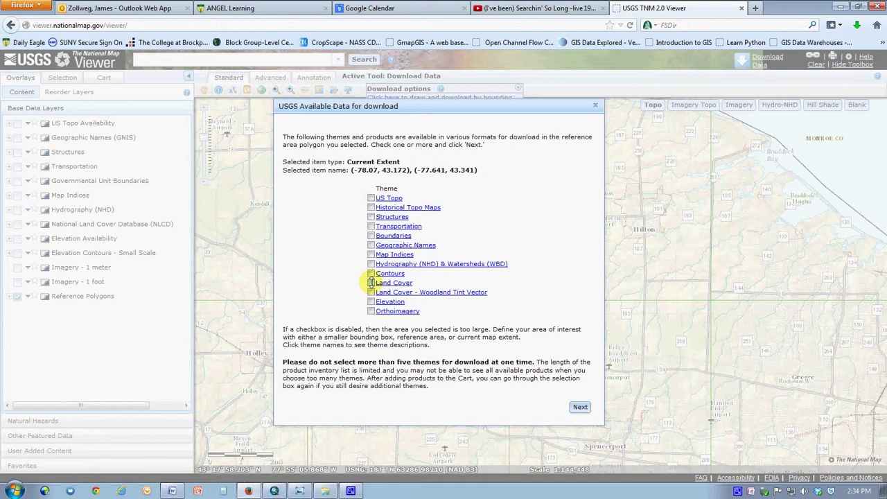
Choose the Land Cover theme and scroll its 23 products to find the NLCD 2011 GeoTIFFs.
click(371, 283)
click(580, 407)
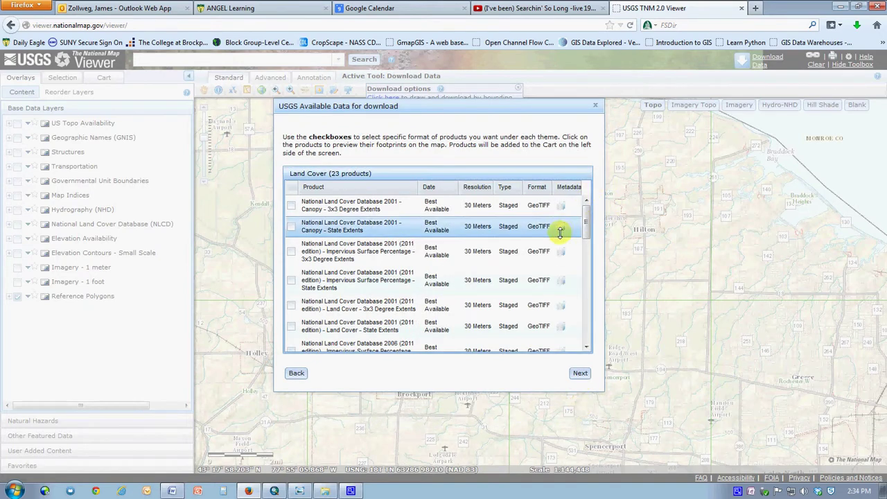
drag(587, 222, 588, 202)
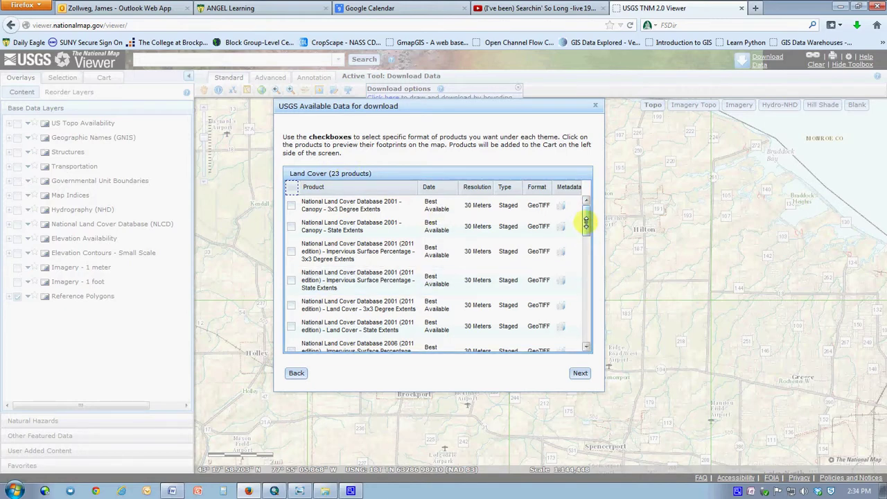
drag(586, 221, 581, 375)
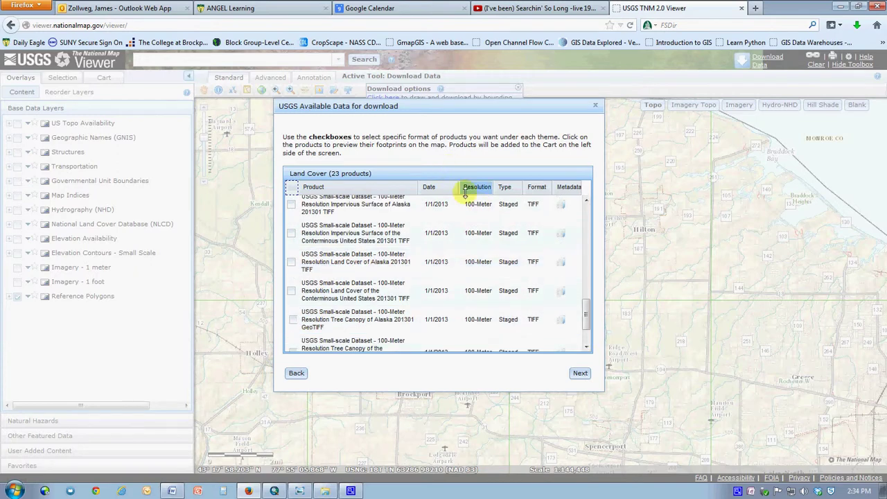
mouse_move(585, 313)
mouse_down()
mouse_move(583, 328)
mouse_move(584, 303)
mouse_up()
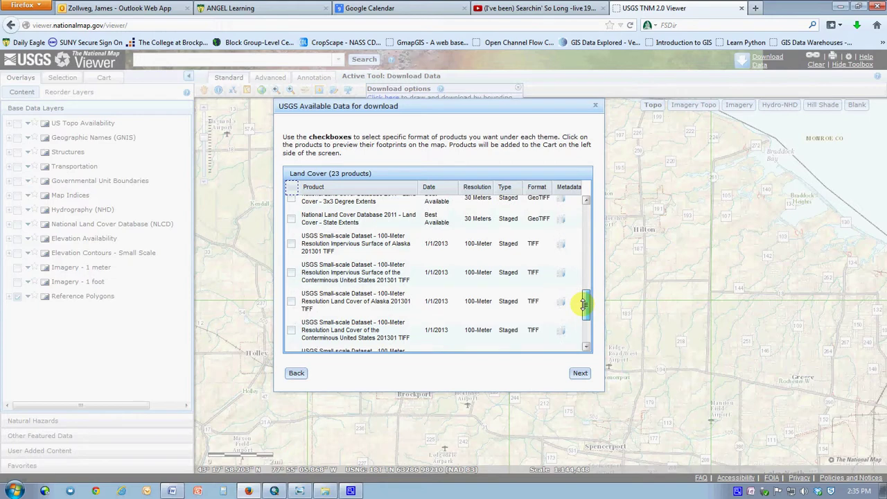
drag(583, 303, 584, 319)
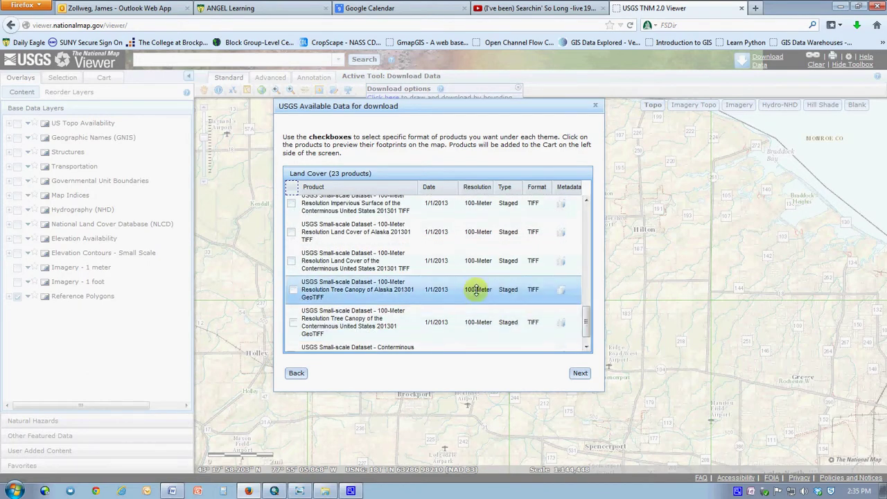
drag(586, 323, 586, 276)
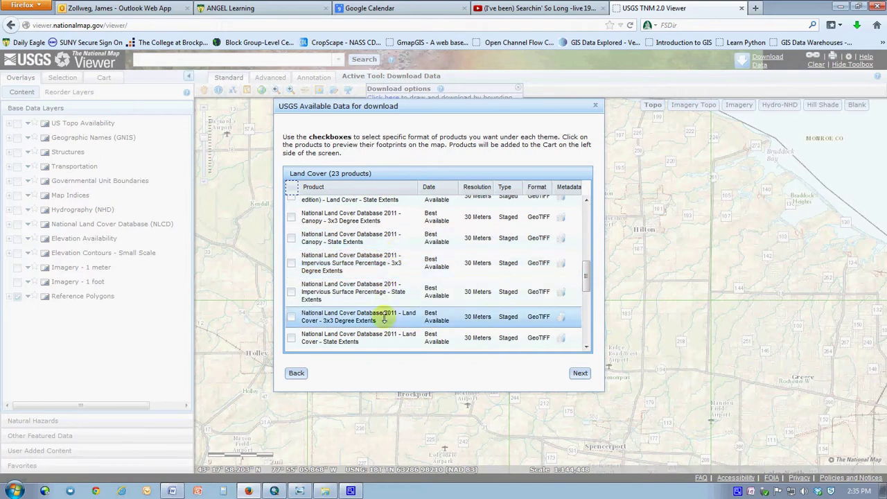
mouse_move(584, 267)
mouse_down()
mouse_move(586, 284)
mouse_move(586, 271)
mouse_up()
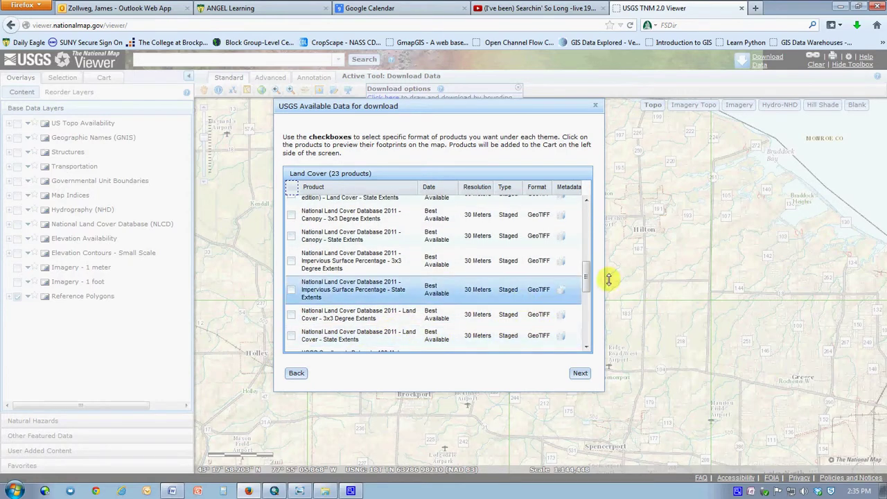
click(584, 273)
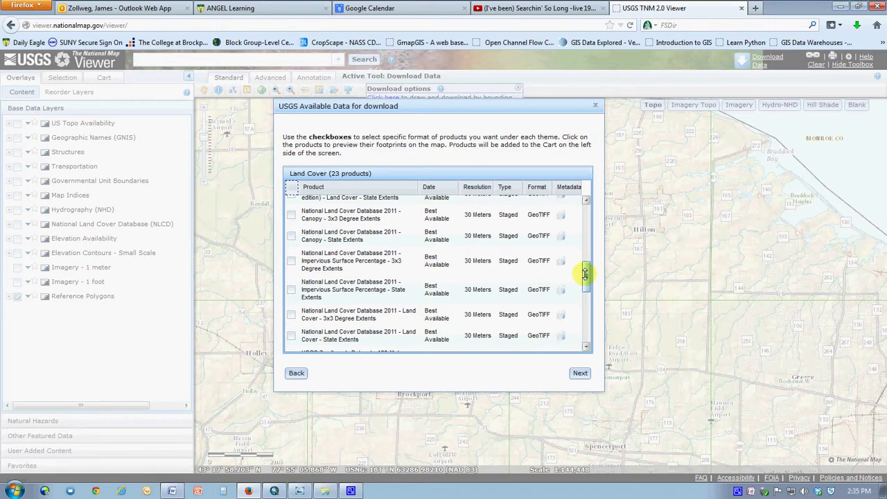
drag(584, 273, 586, 264)
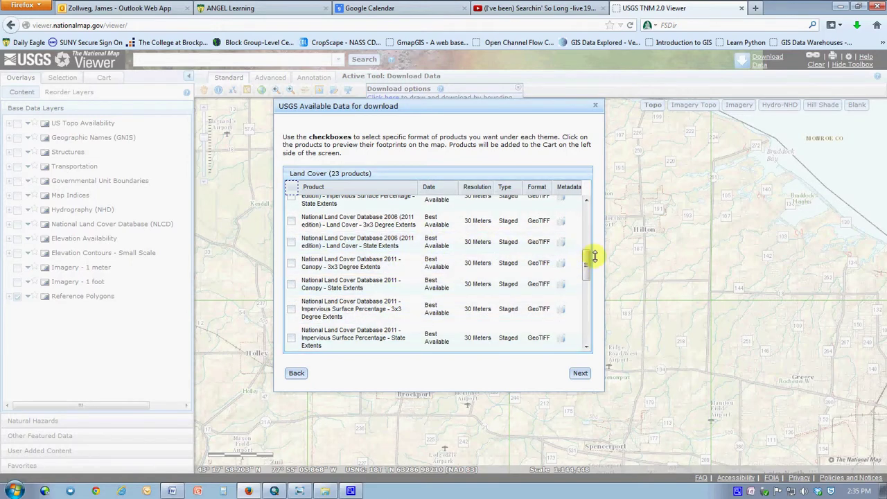
scroll(587, 263, down, 1)
drag(586, 263, 585, 276)
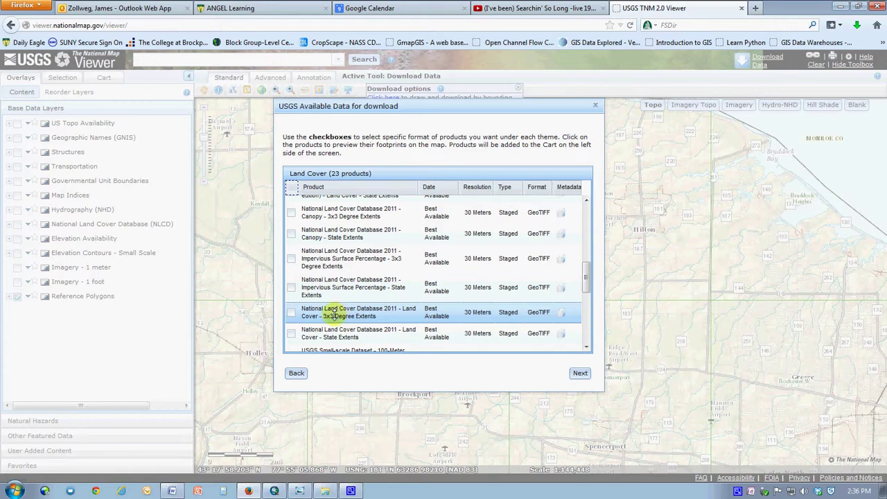
Add the NLCD 2011 Land Cover 3x3 Degree Extents GeoTIFF to the cart.
click(291, 312)
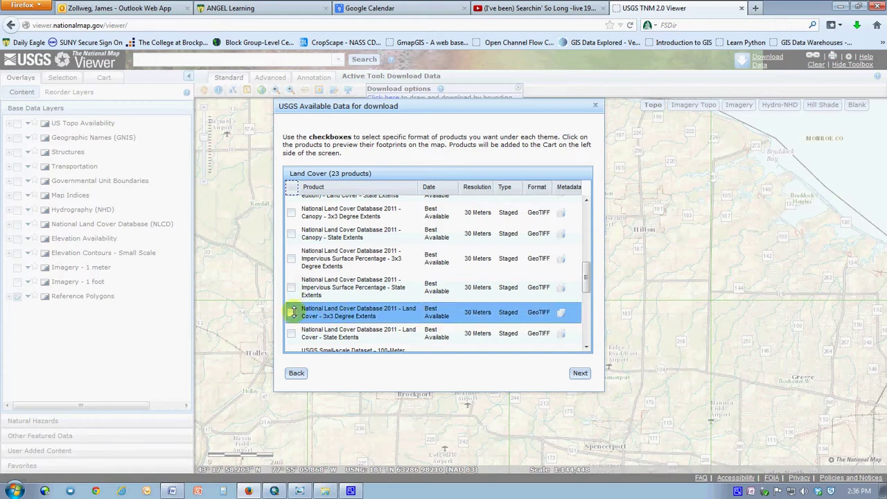
click(580, 373)
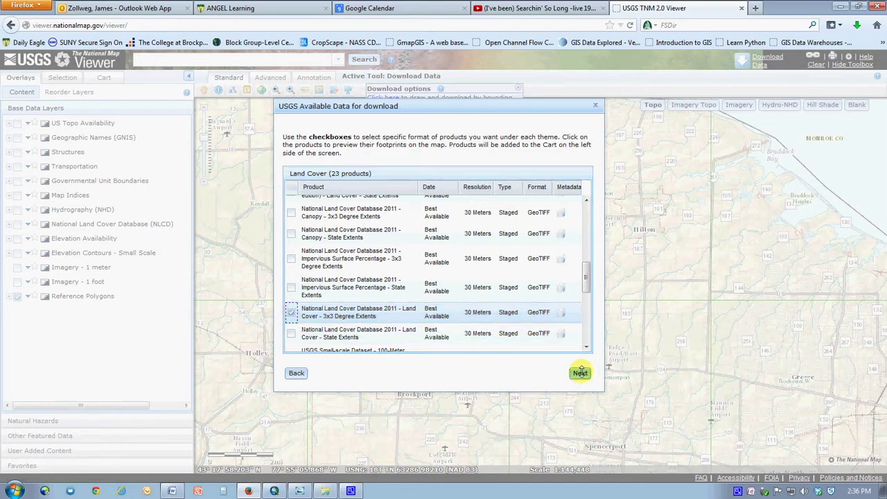
click(579, 373)
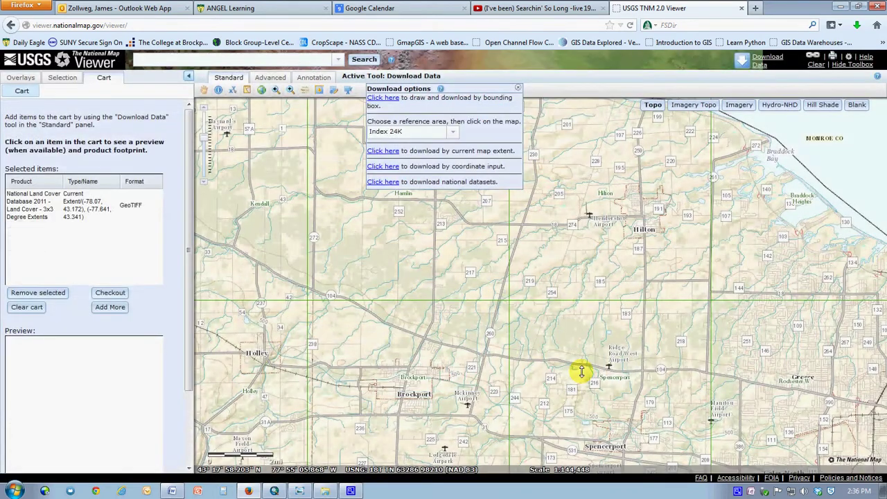
Check out the cart, enter and confirm the e-mail address, and place the order.
click(104, 207)
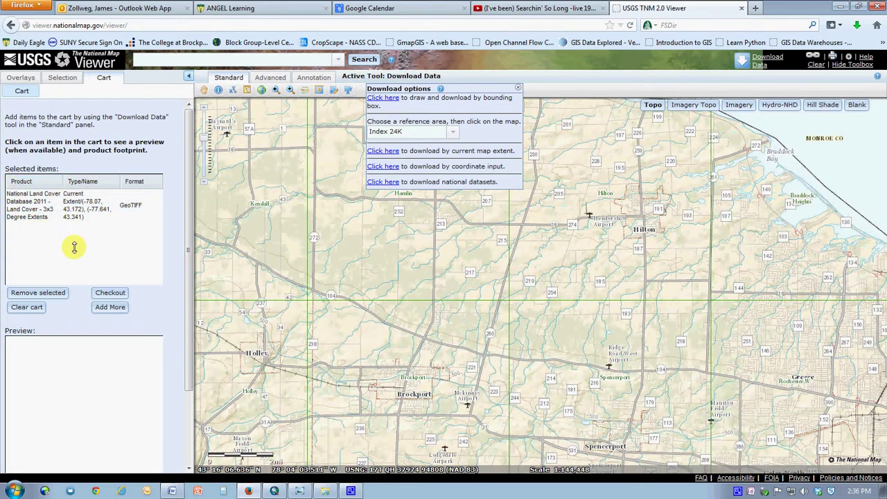
click(110, 291)
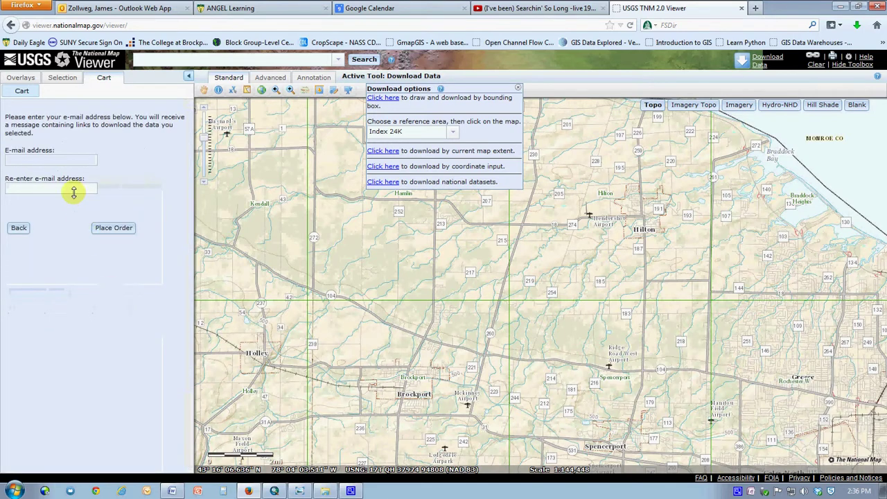
click(58, 160)
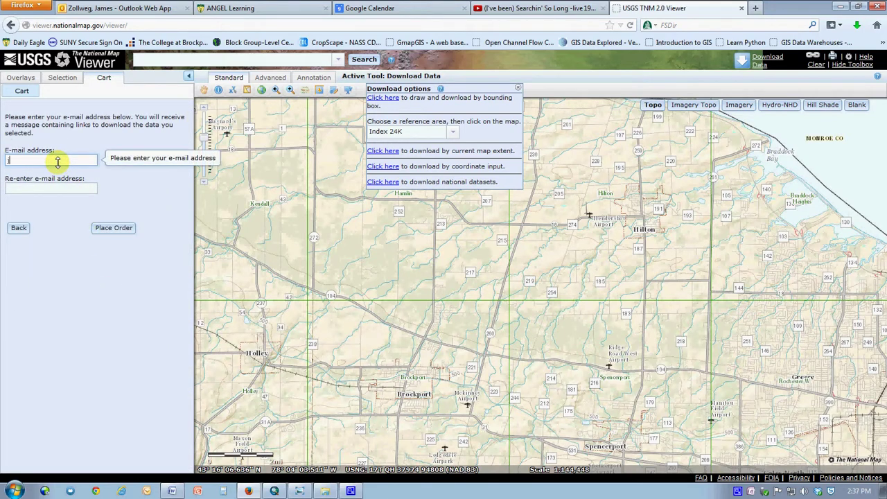
key(Tab)
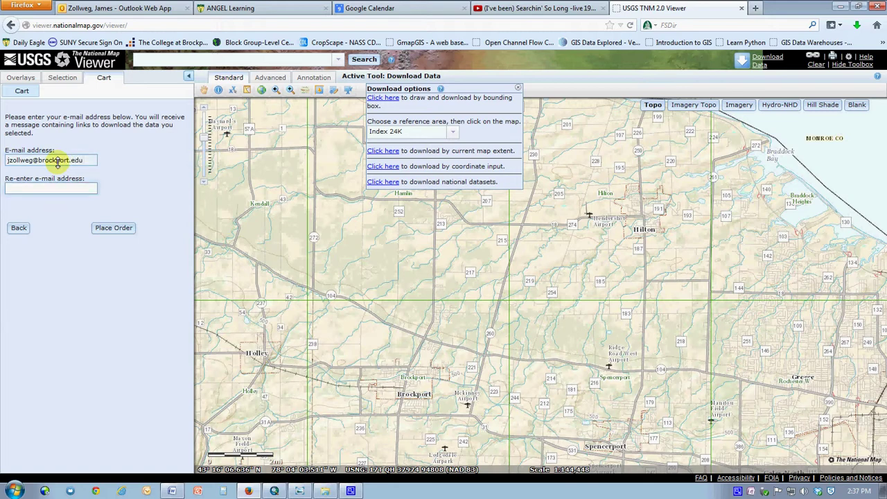
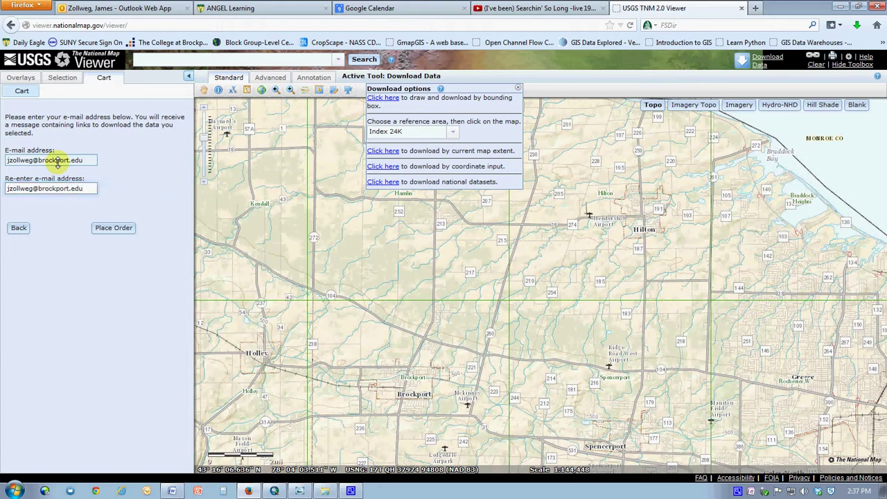
click(107, 227)
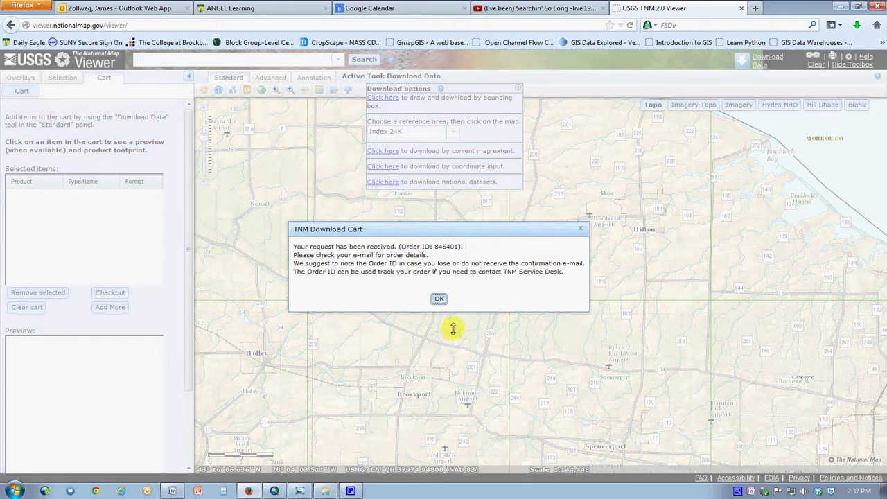
click(438, 299)
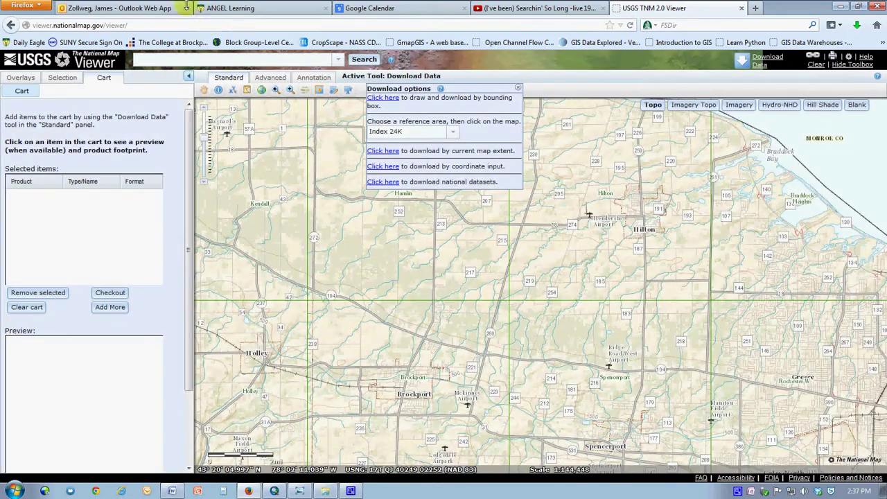
click(139, 8)
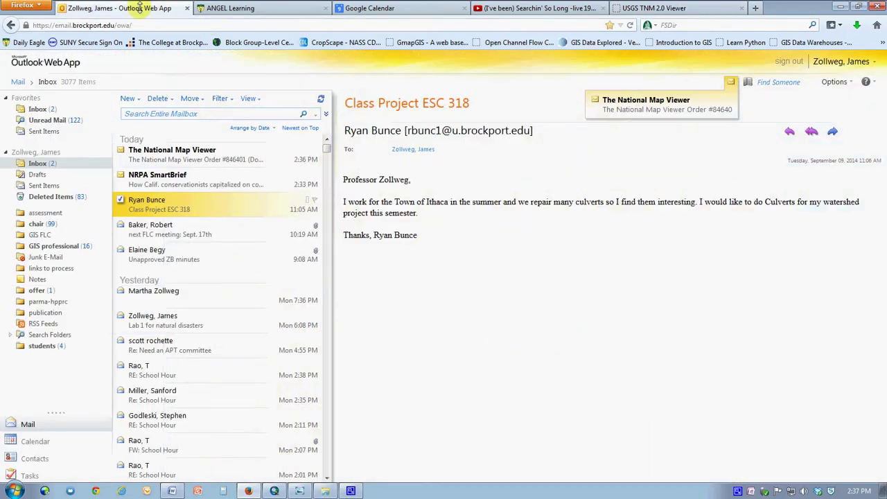
double_click(145, 151)
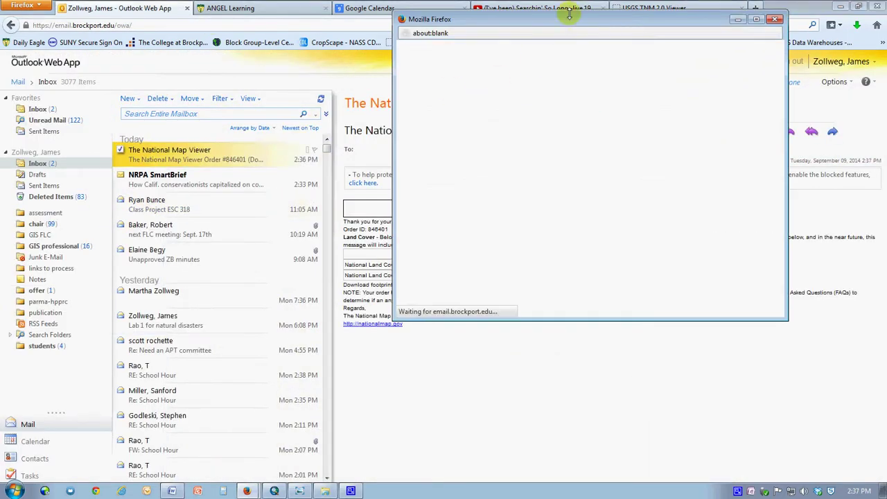
drag(568, 15, 292, 81)
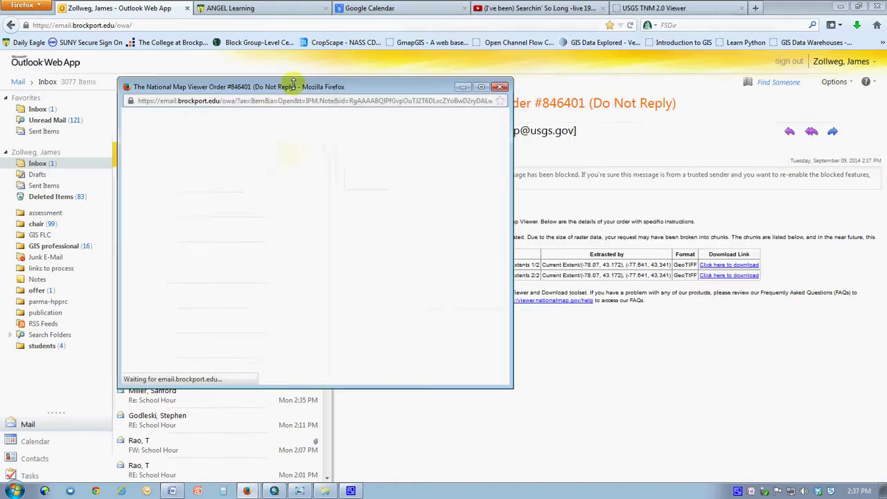
mouse_move(368, 77)
mouse_down()
mouse_move(253, 84)
mouse_move(367, 74)
mouse_up()
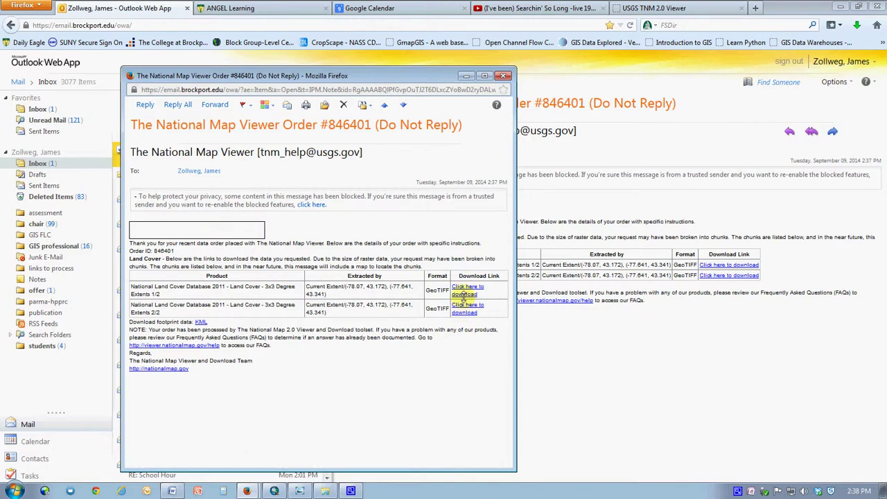
click(463, 291)
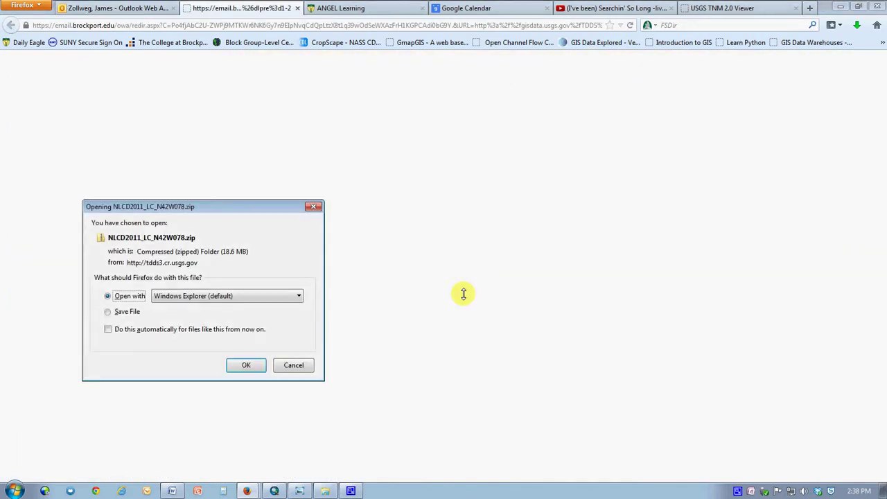
Switch the NLCD2011_LC_N42W078.zip prompt between Save File and Open with, then cancel it.
click(118, 313)
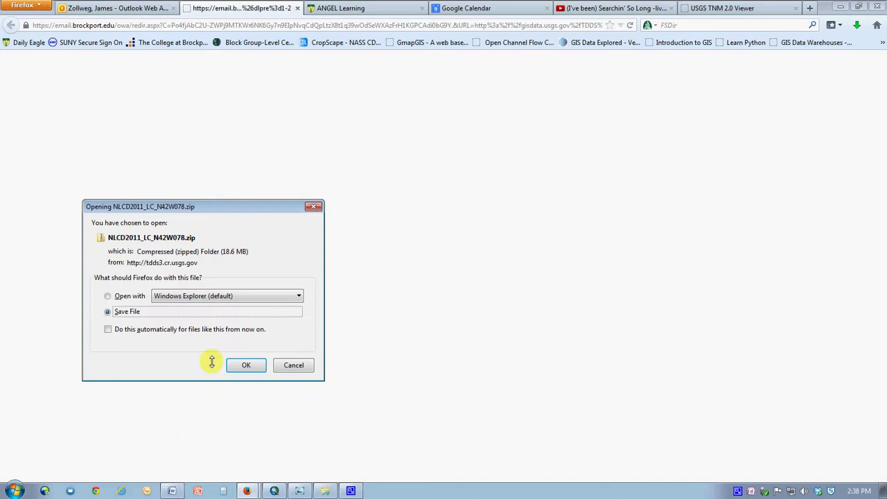
click(108, 295)
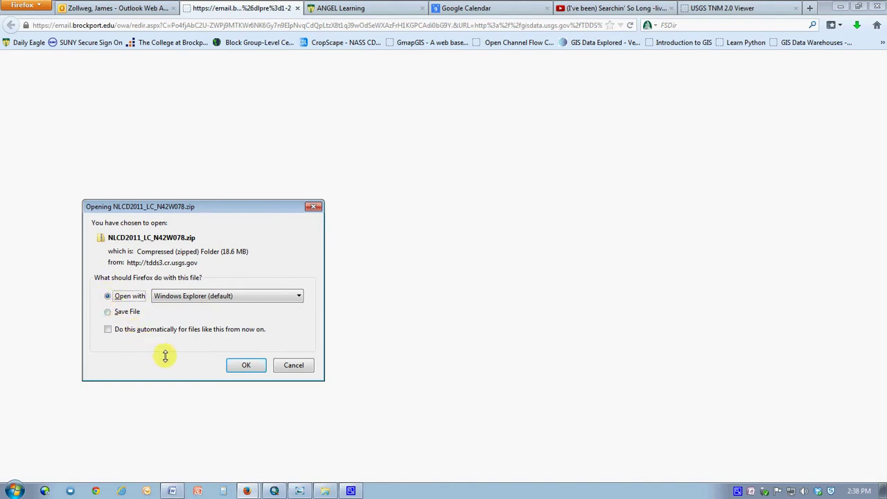
click(293, 365)
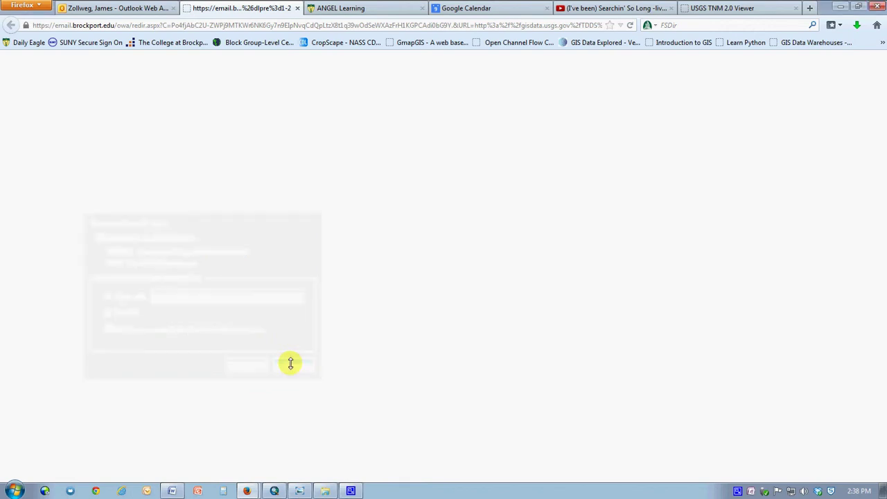